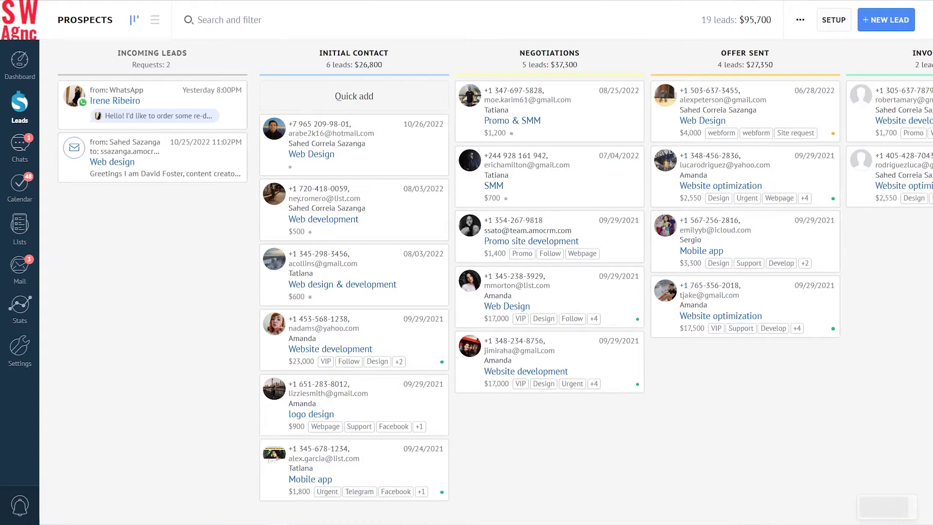
Step: Open General settings and scroll to the per-role left menu bar customization section
click(19, 347)
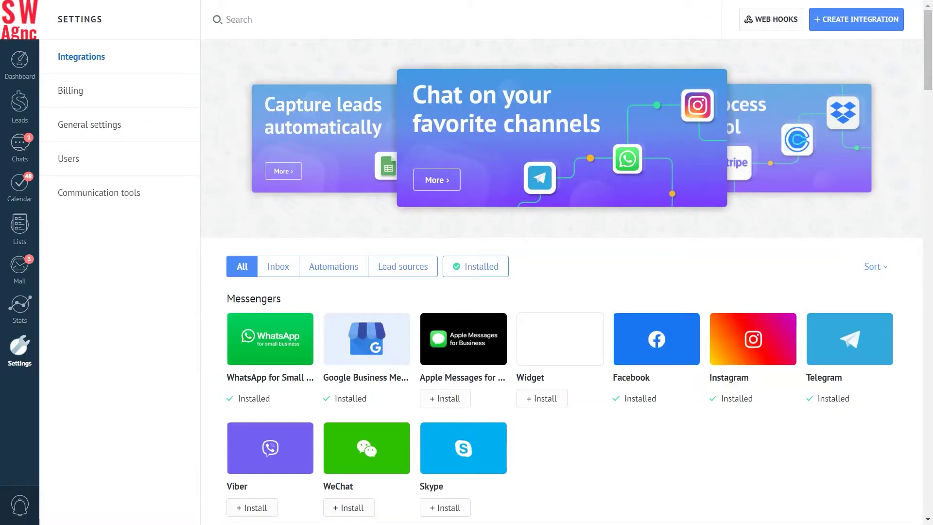
click(89, 124)
click(91, 124)
scroll(561, 263, down, 5)
scroll(562, 262, down, 5)
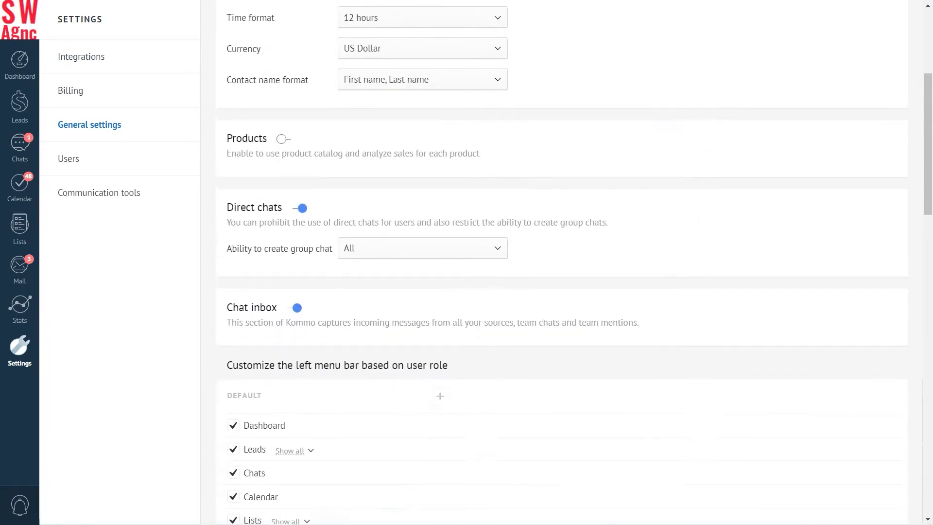
scroll(561, 262, down, 1)
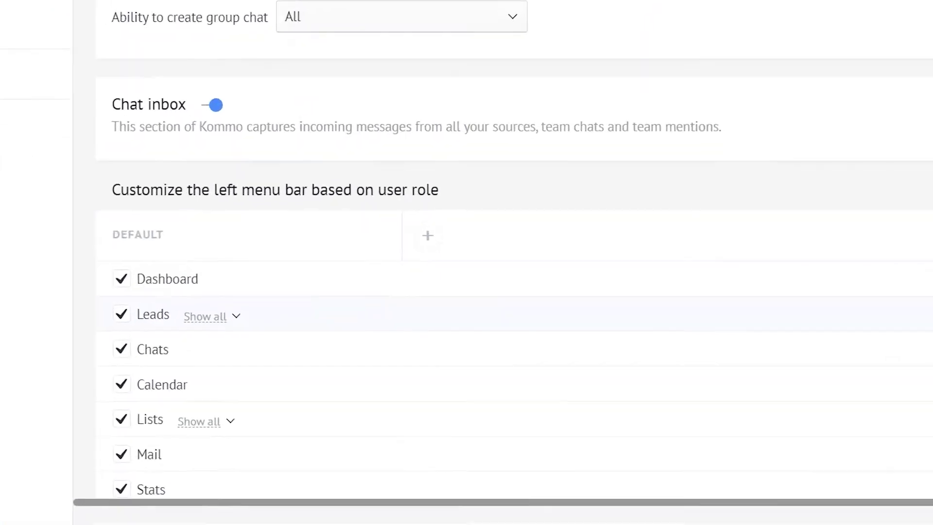
Step: In the DEFAULT column, show only the Prospects and Clients pipelines under Leads, and untick Lists
click(290, 322)
scroll(293, 324, down, 3)
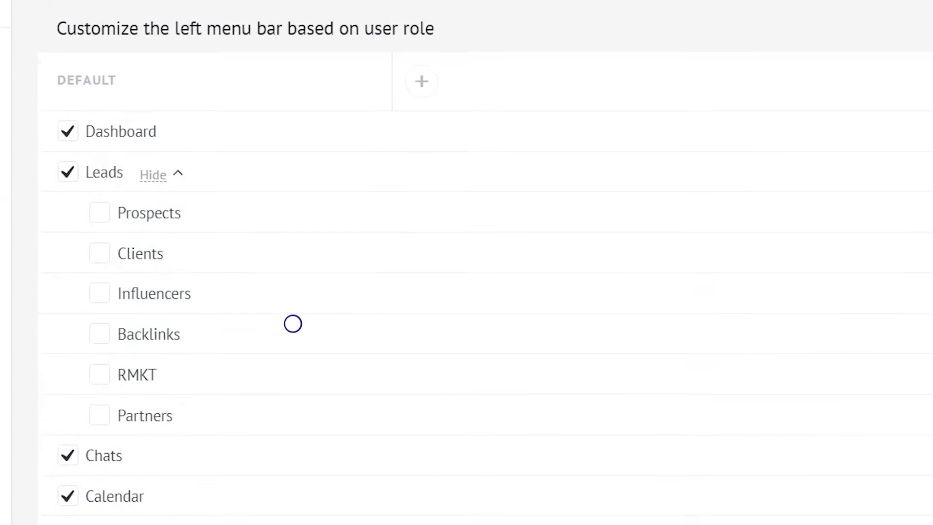
scroll(486, 262, down, 2)
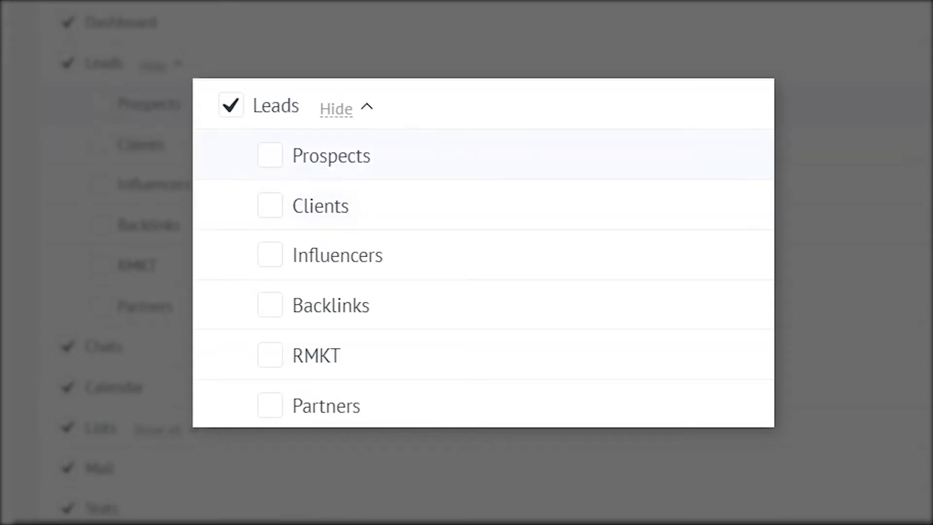
click(270, 155)
click(270, 205)
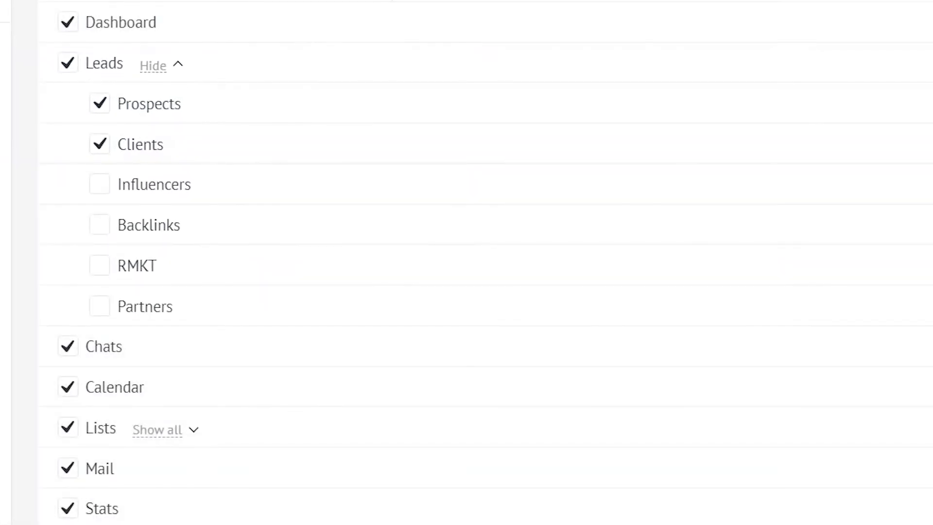
click(68, 63)
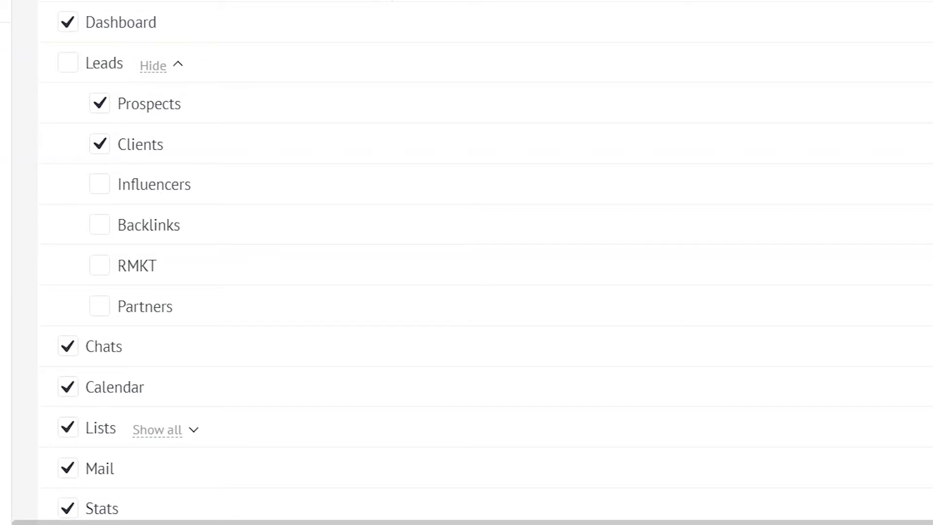
click(68, 427)
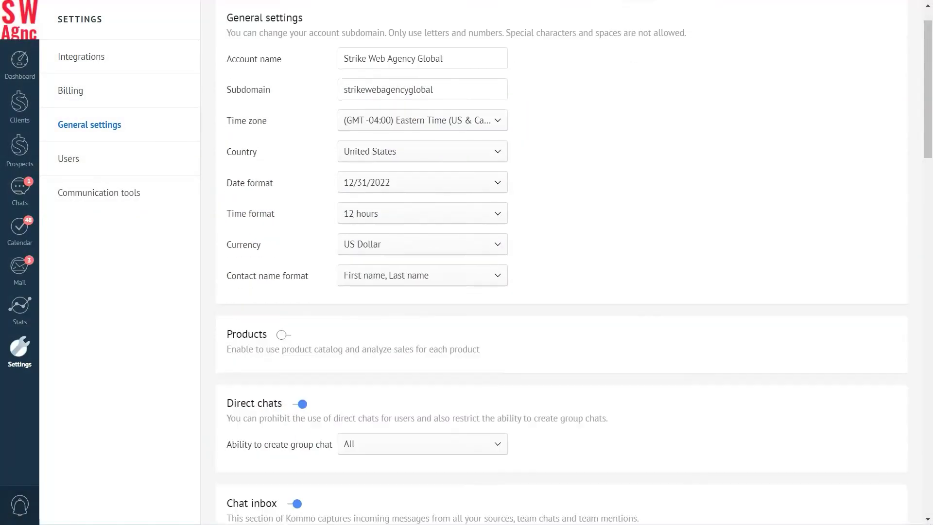
Step: Add a Marketing team column beside DEFAULT in the left-menu settings
scroll(561, 262, down, 5)
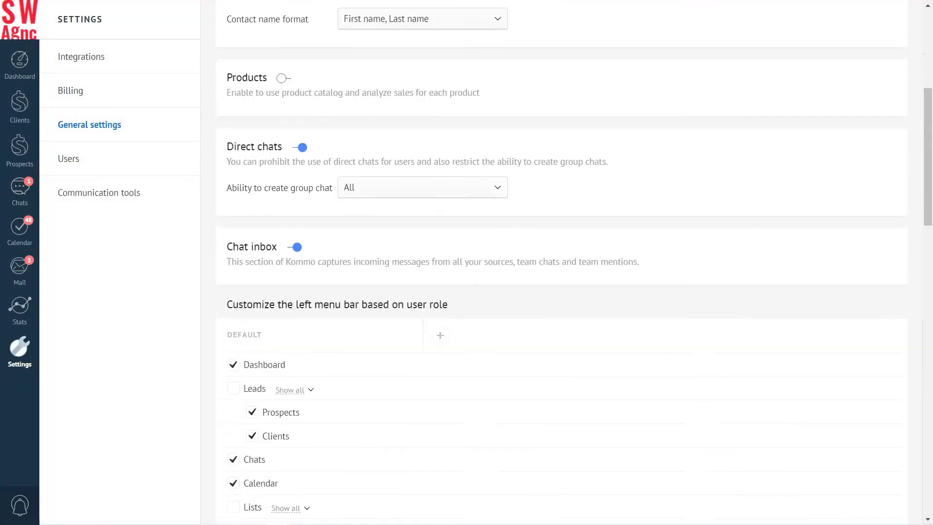
scroll(440, 145, down, 4)
click(440, 145)
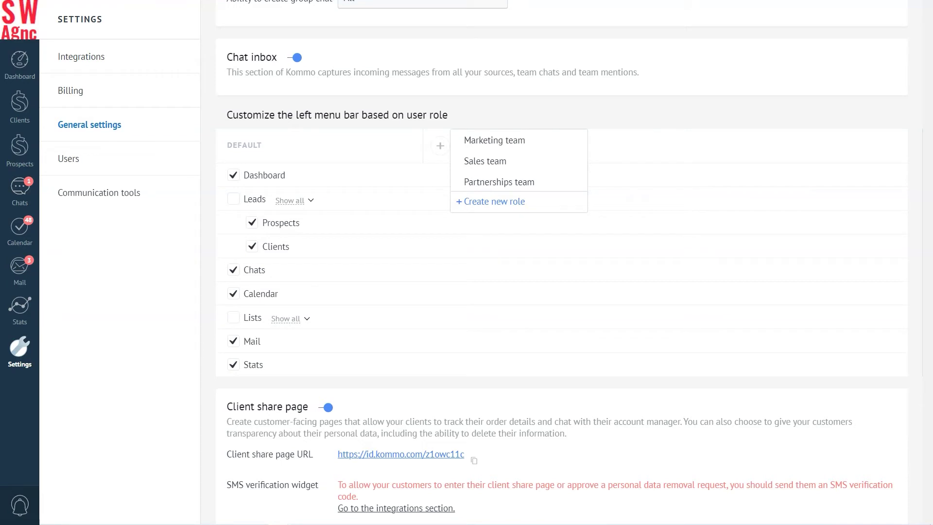
click(493, 142)
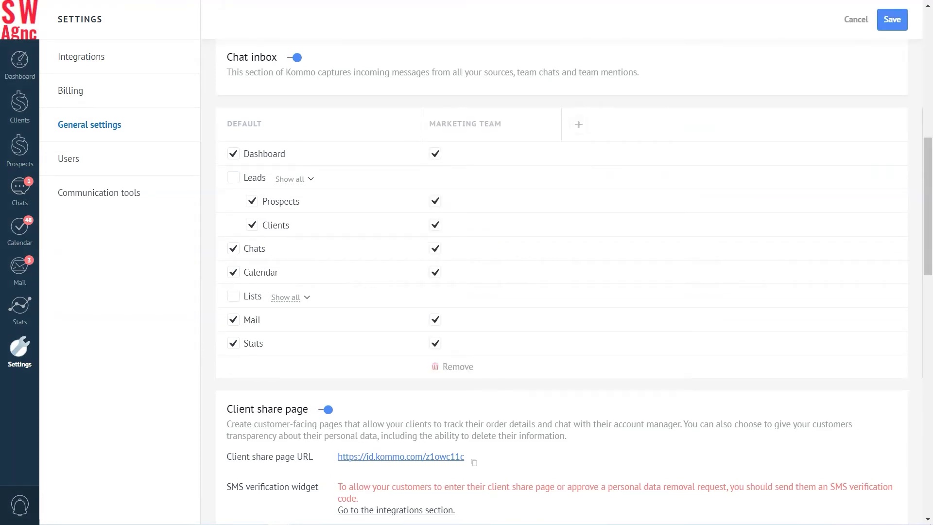
Step: Untick Prospects, Clients and Stats in the Marketing team column
click(292, 179)
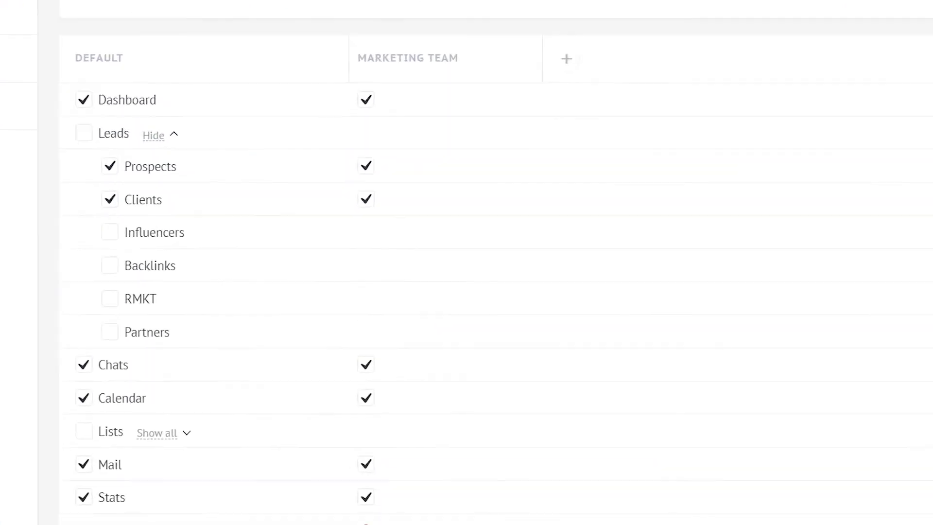
click(342, 157)
click(343, 193)
click(343, 504)
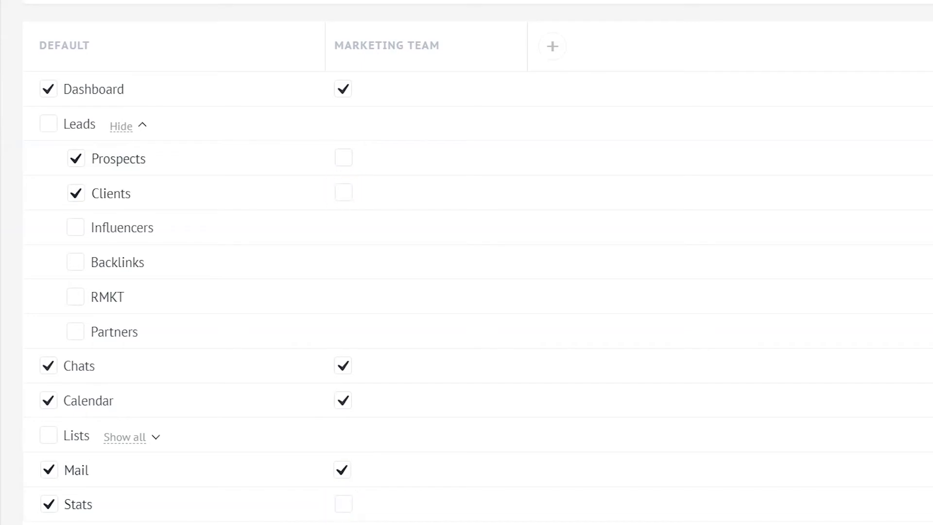
Step: Add a Sales team column with Influencers, Backlinks, RMKT and Partners unticked
click(552, 46)
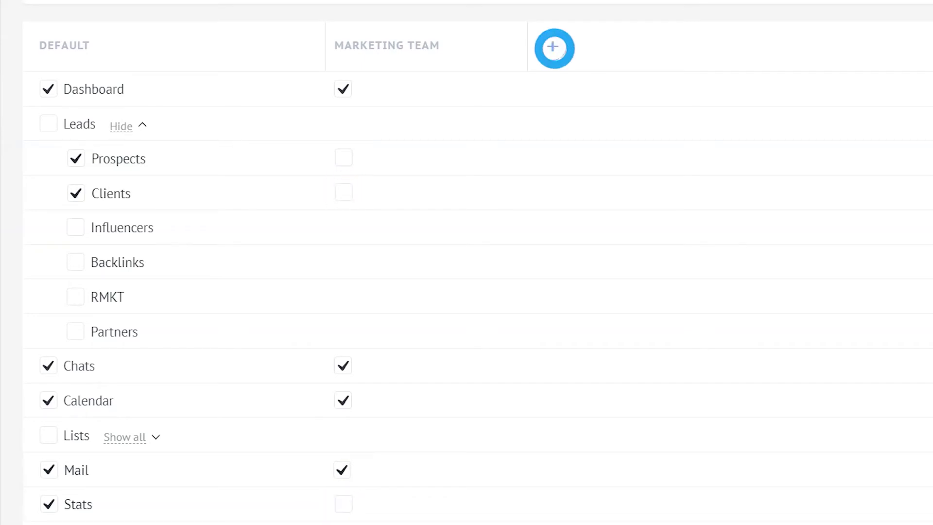
click(615, 39)
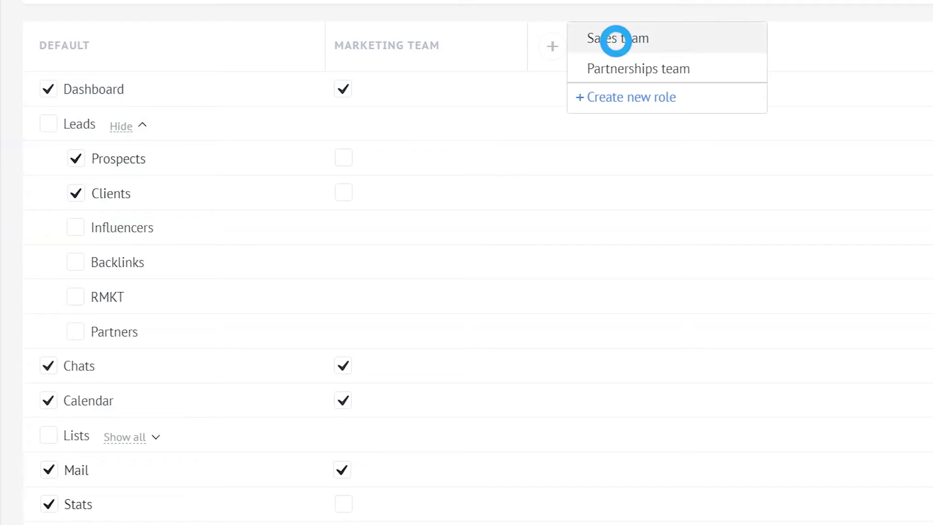
click(127, 126)
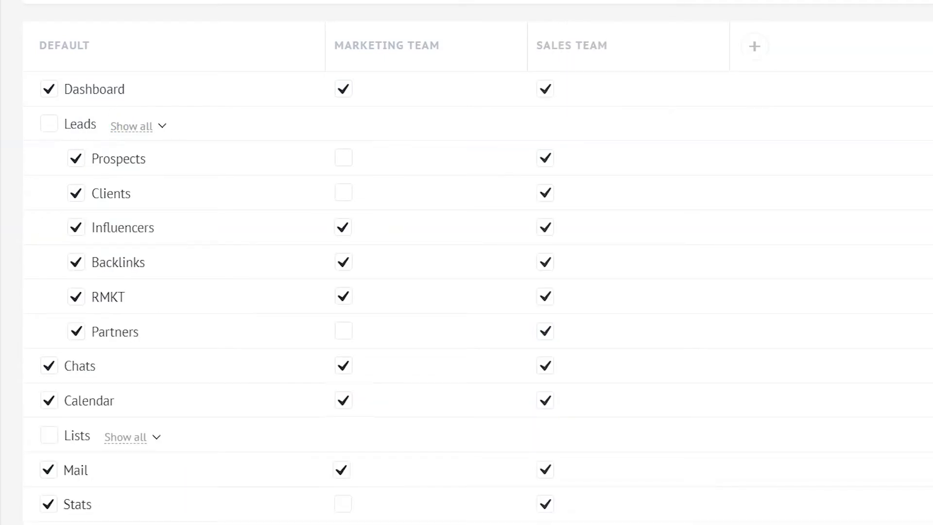
click(545, 227)
click(544, 266)
click(545, 295)
click(546, 332)
Step: Add a Partnerships team column with Prospects, Clients, Influencers, Backlinks and RMKT unticked
click(755, 46)
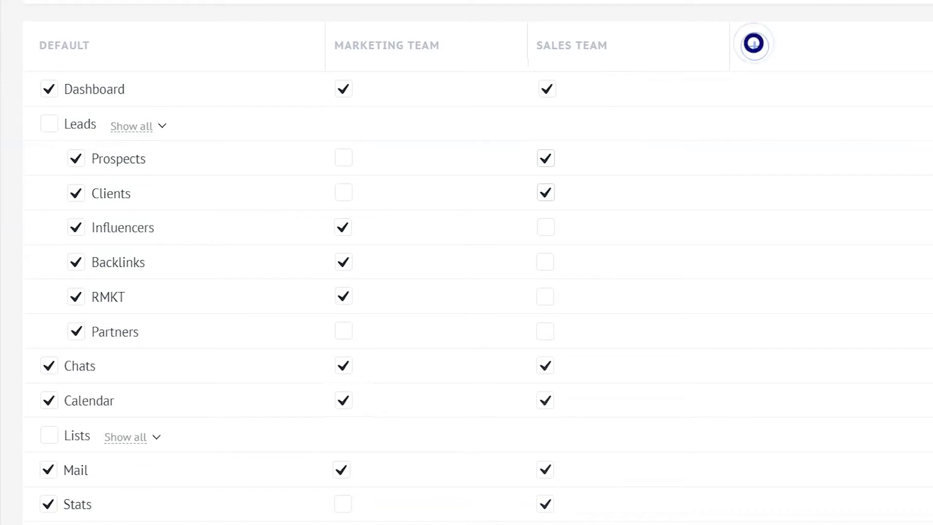
click(826, 40)
click(132, 126)
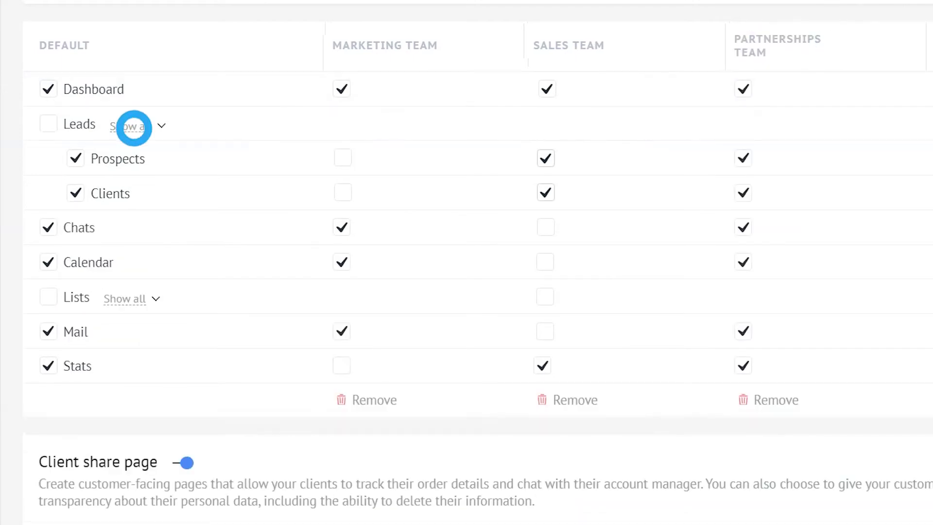
click(743, 158)
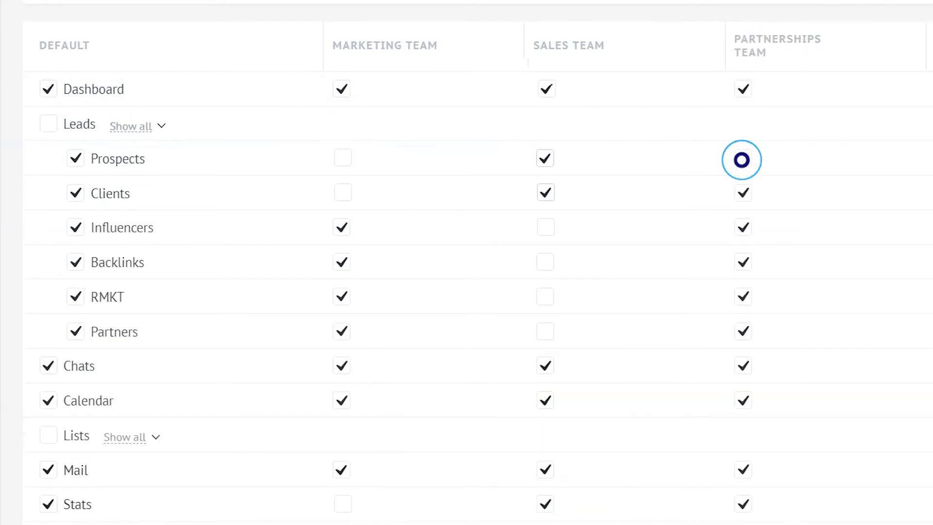
click(742, 192)
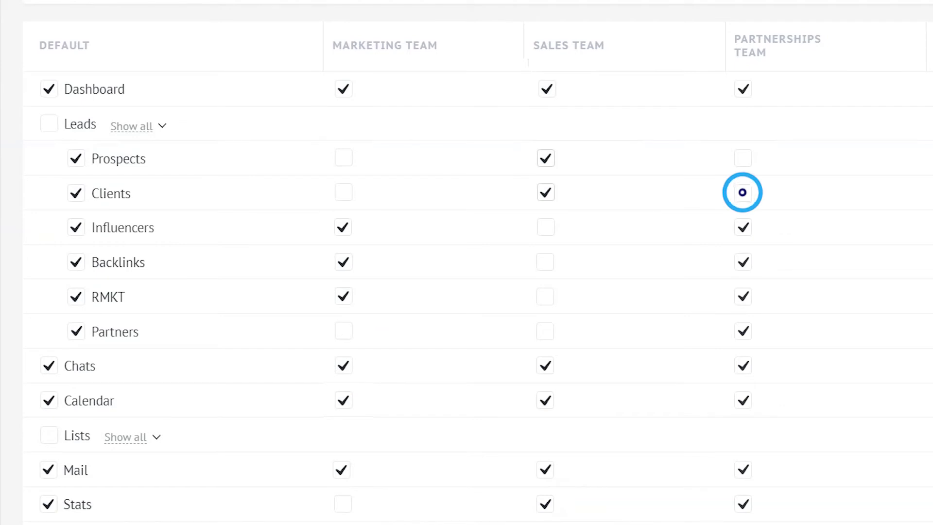
click(743, 227)
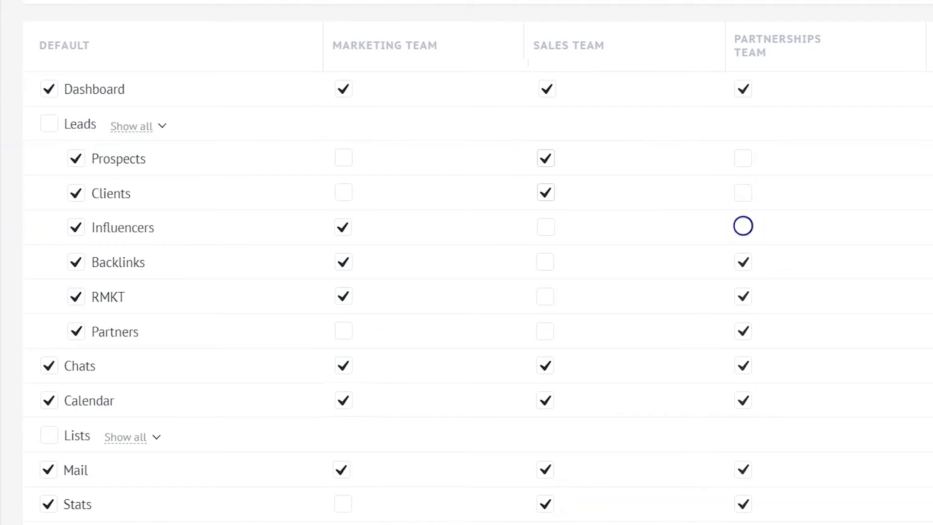
click(743, 262)
click(743, 297)
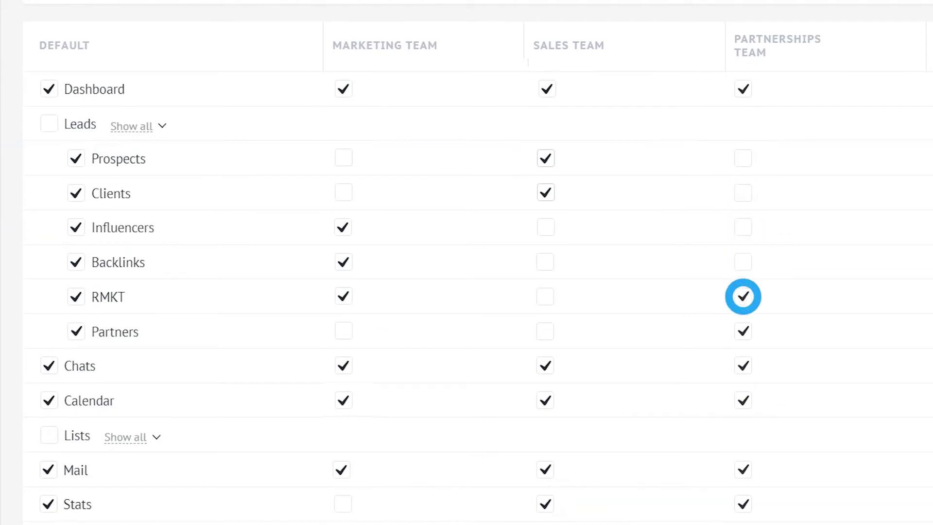